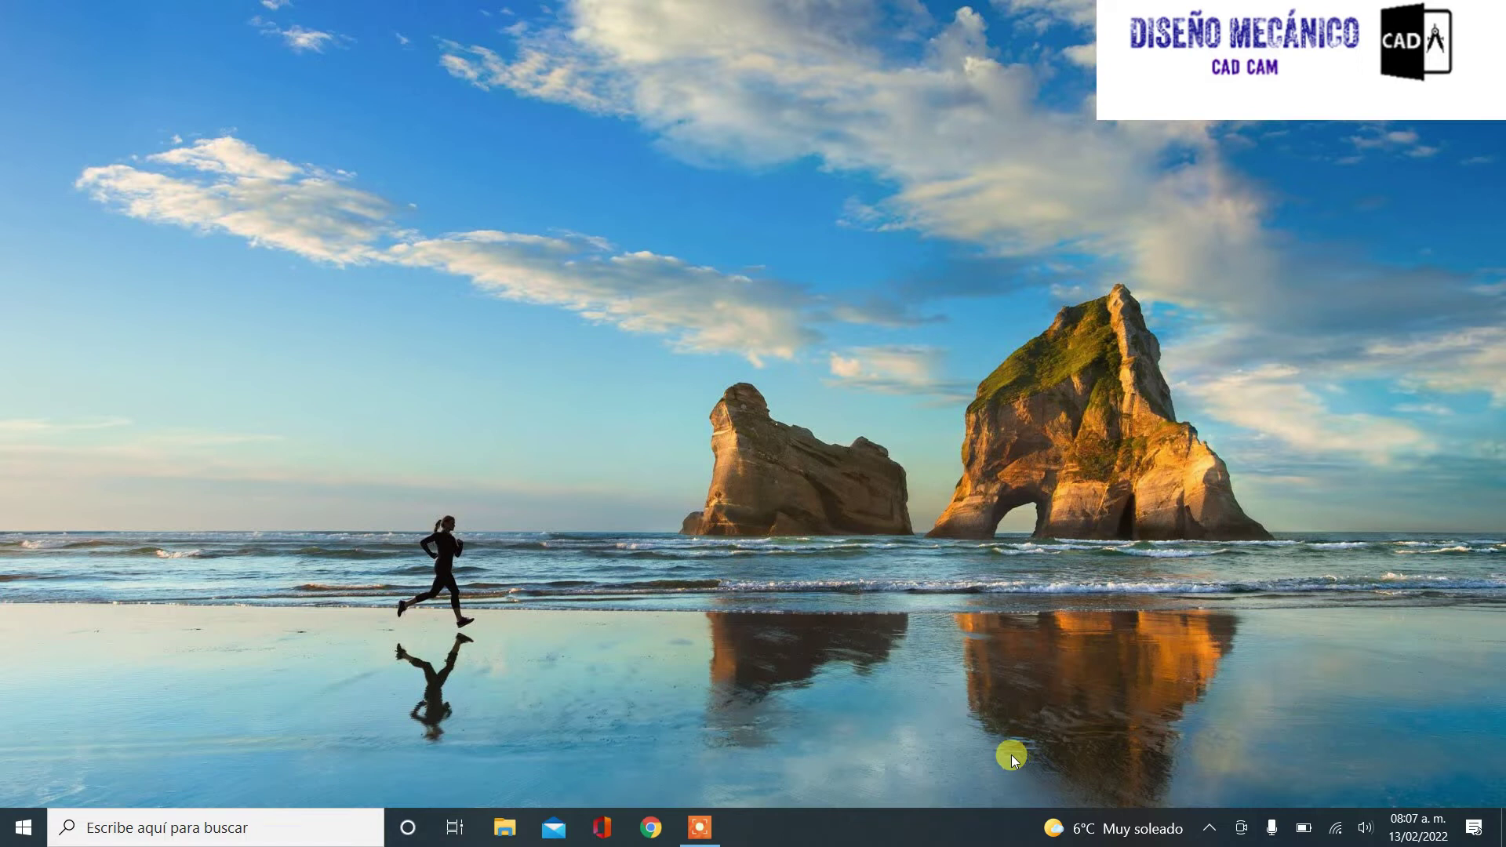
- Launch SOLIDWORKS 2022 from a Windows search for 's'
left_click(141, 825)
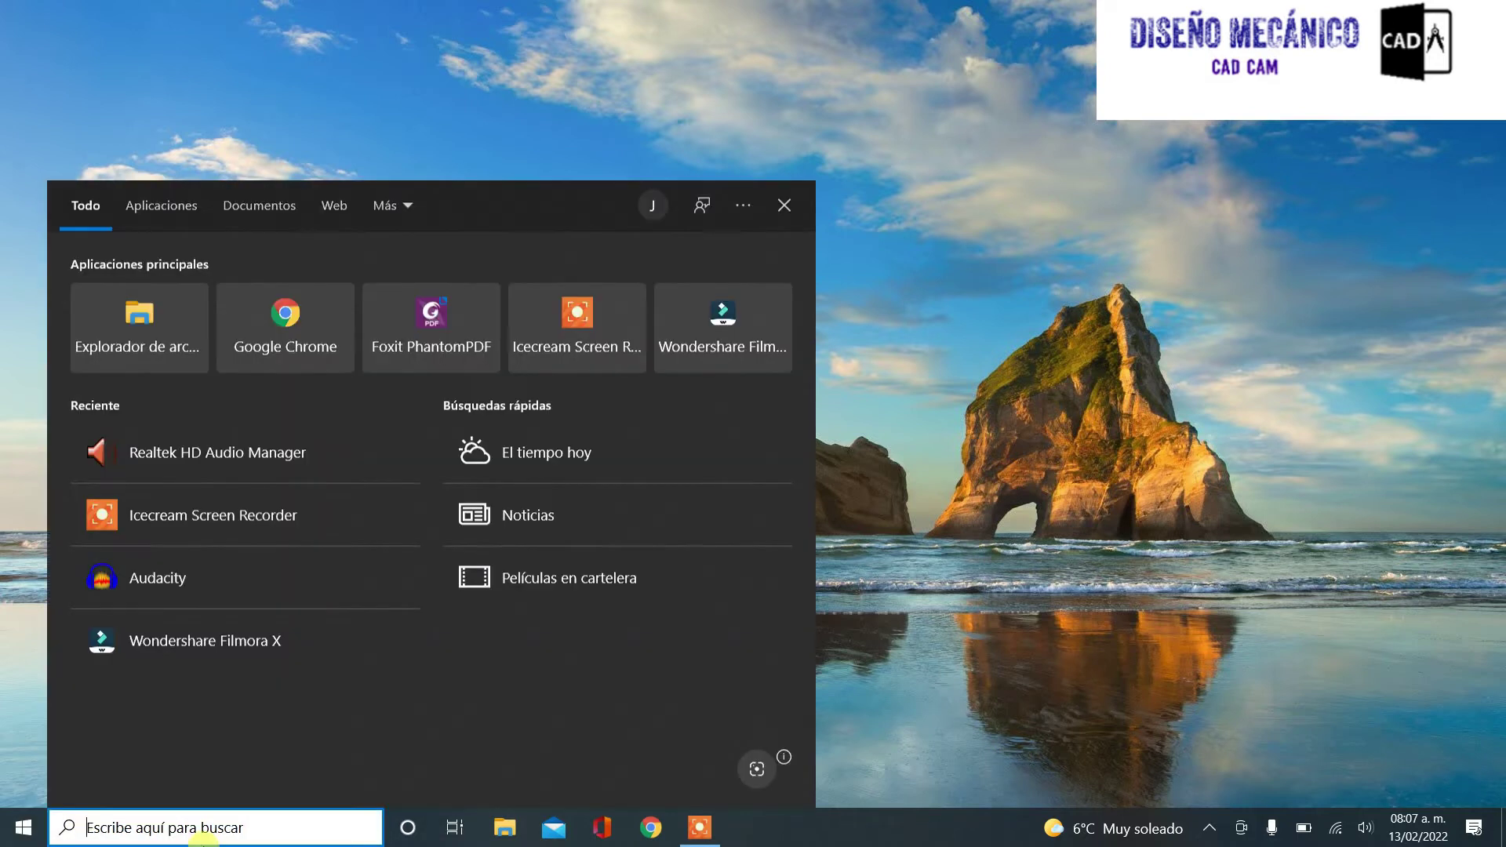
type("s")
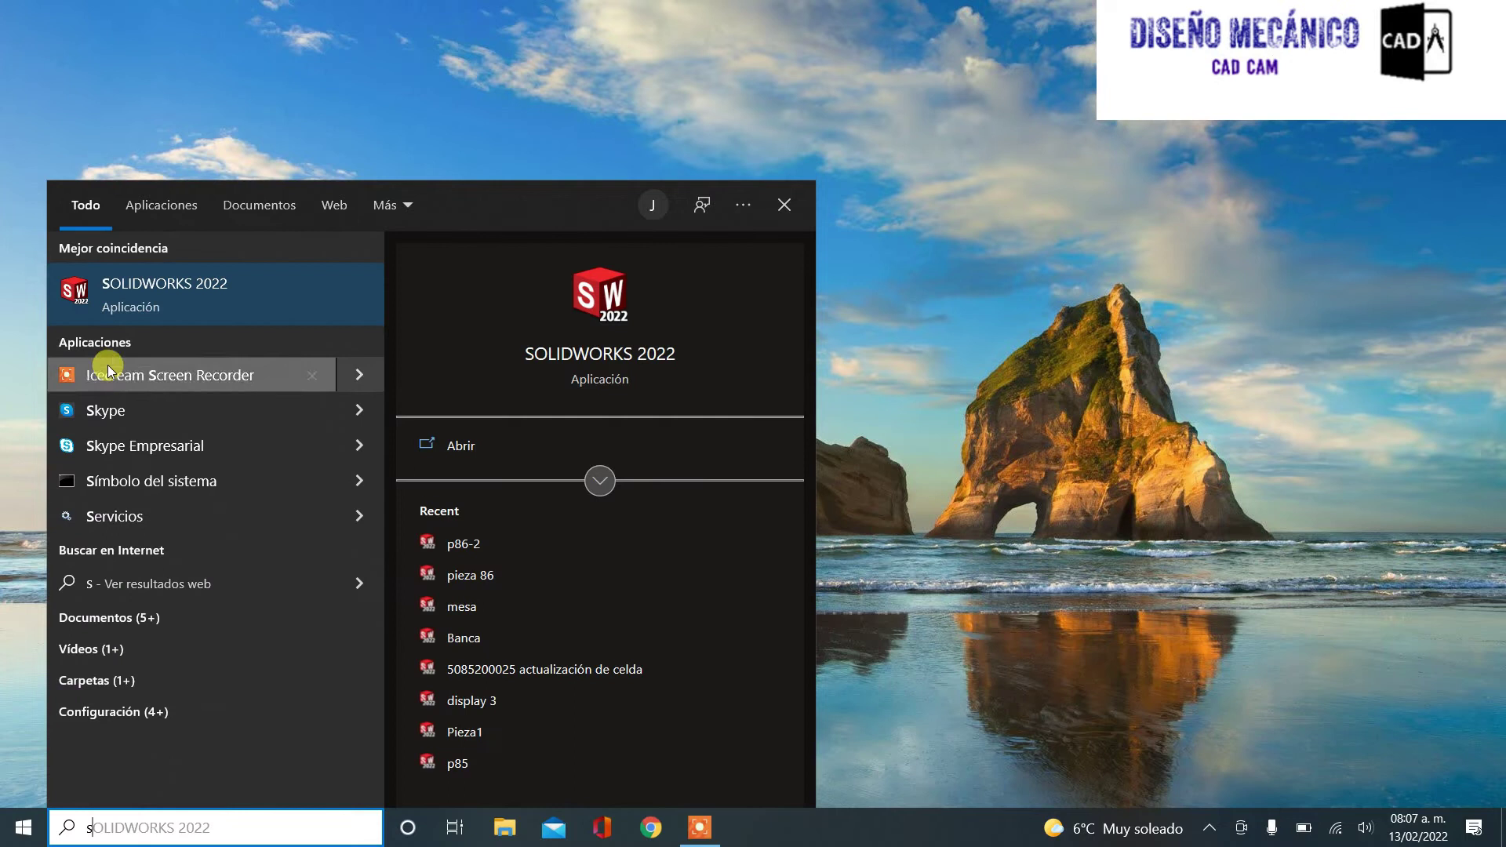
left_click(180, 286)
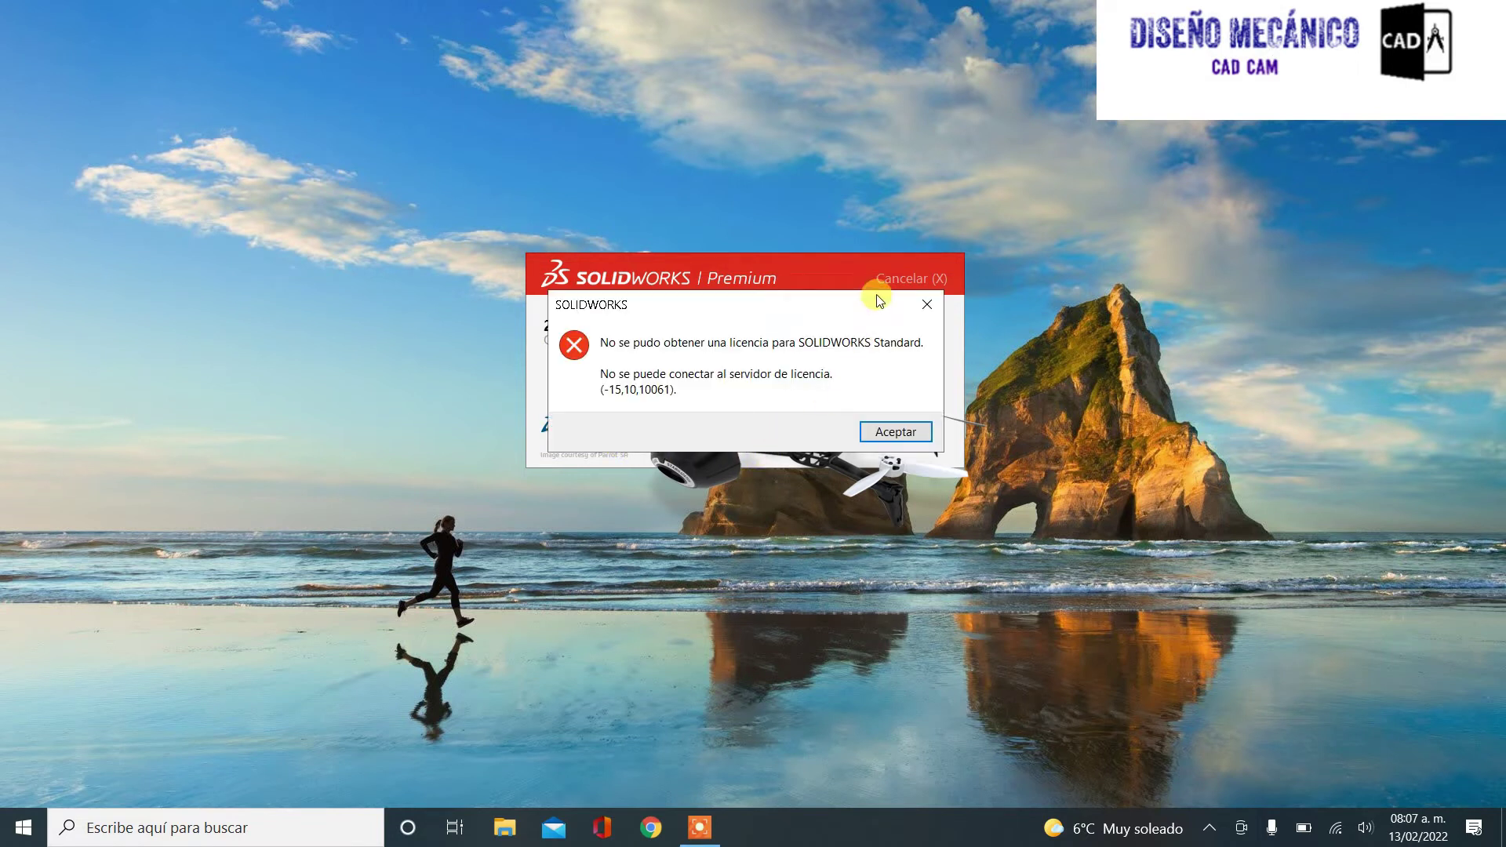
- Move aside and dismiss the license-server error -15,10,10061, letting SOLIDWORKS close
left_click_drag(810, 306, 557, 197)
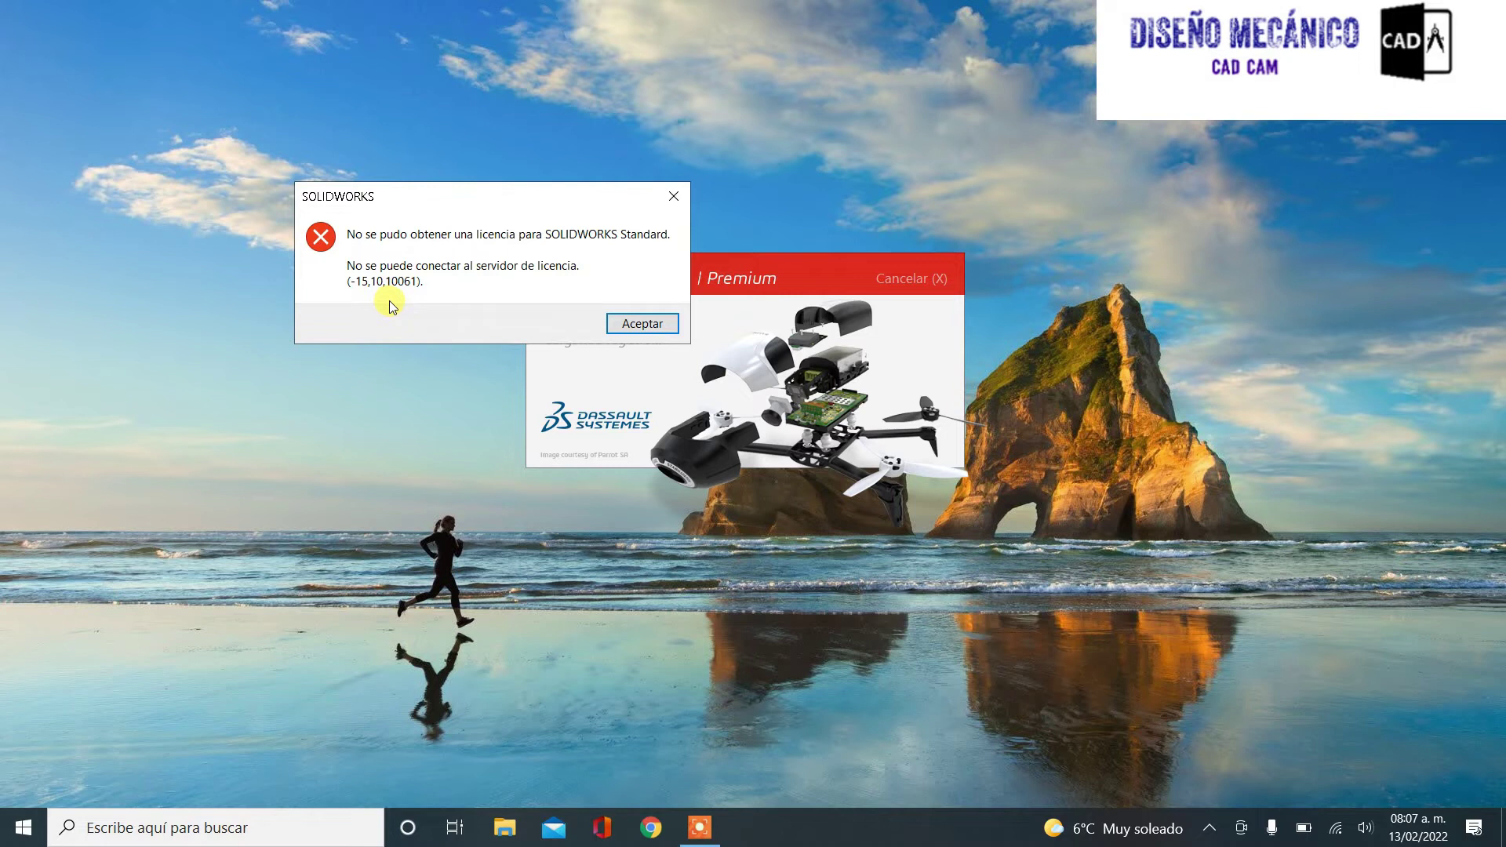
left_click(658, 328)
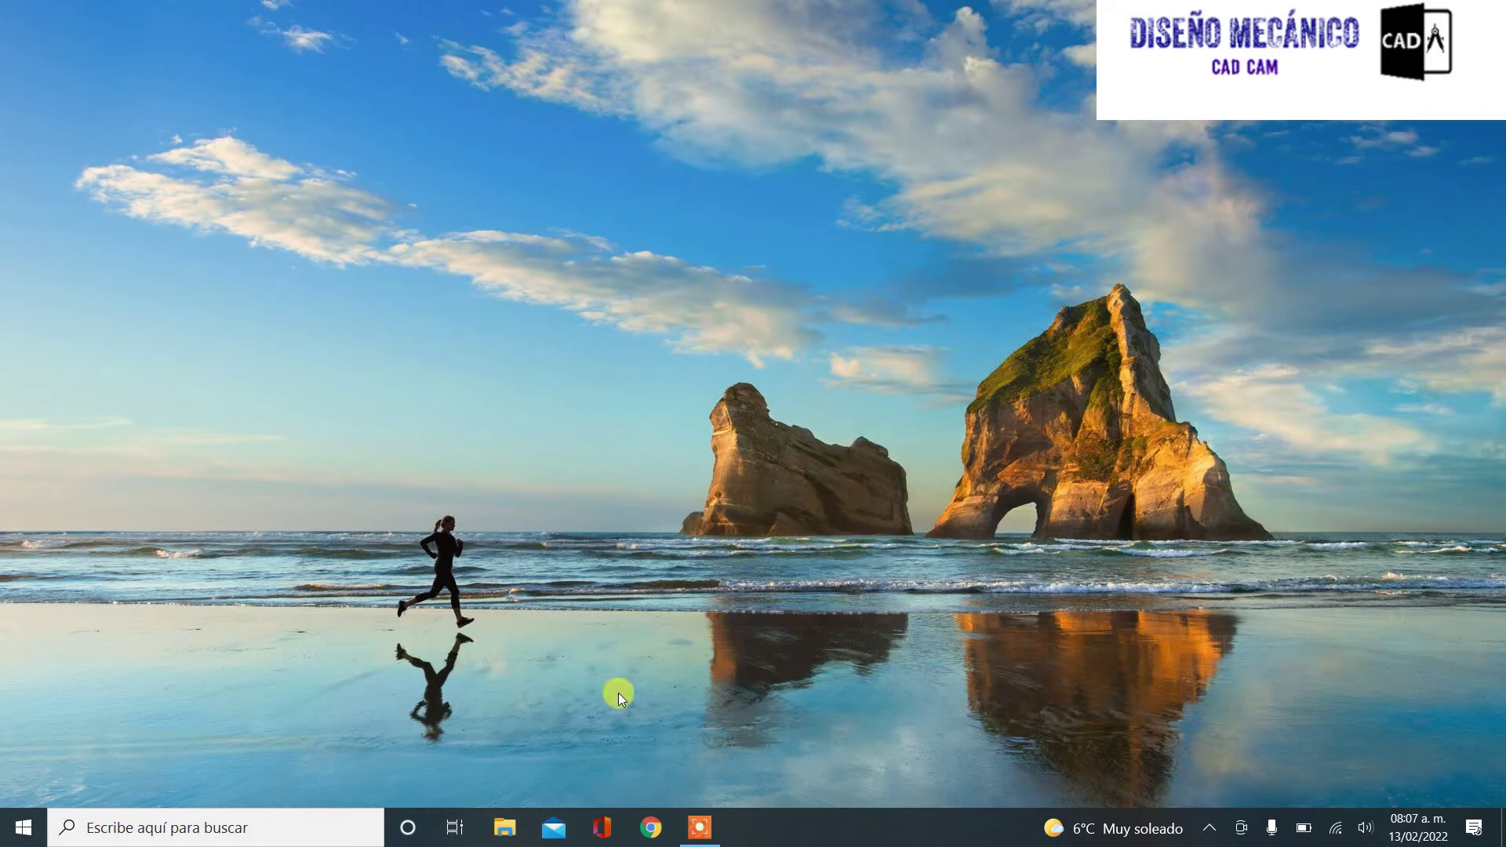
- Open the SolidWorks_Flexnet_Server folder on Disco local (C:) in a maximized File Explorer
left_click(497, 827)
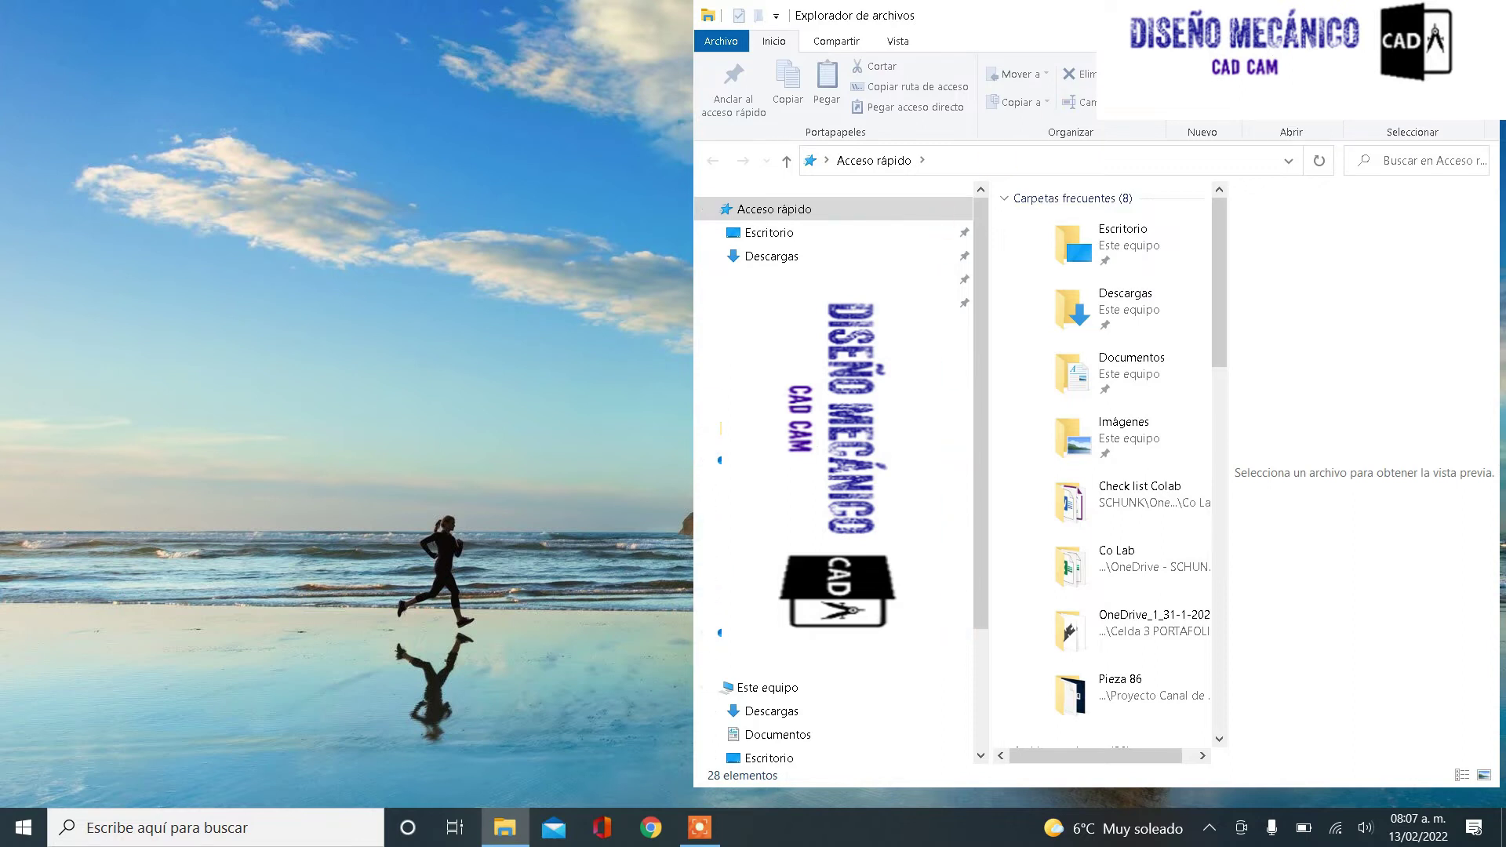
key("super+Up")
left_click(91, 687)
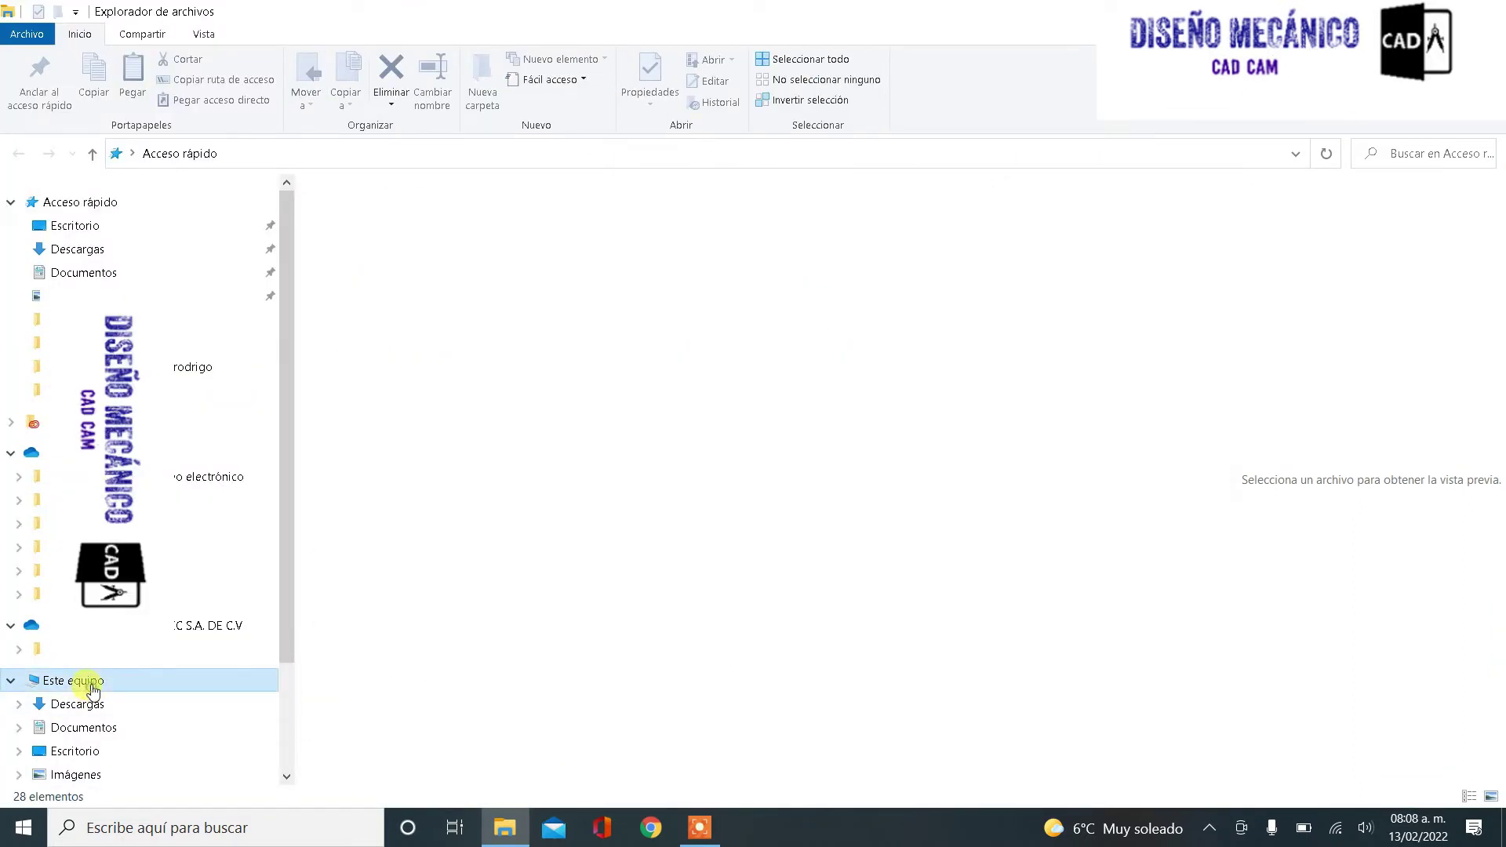
left_click(474, 436)
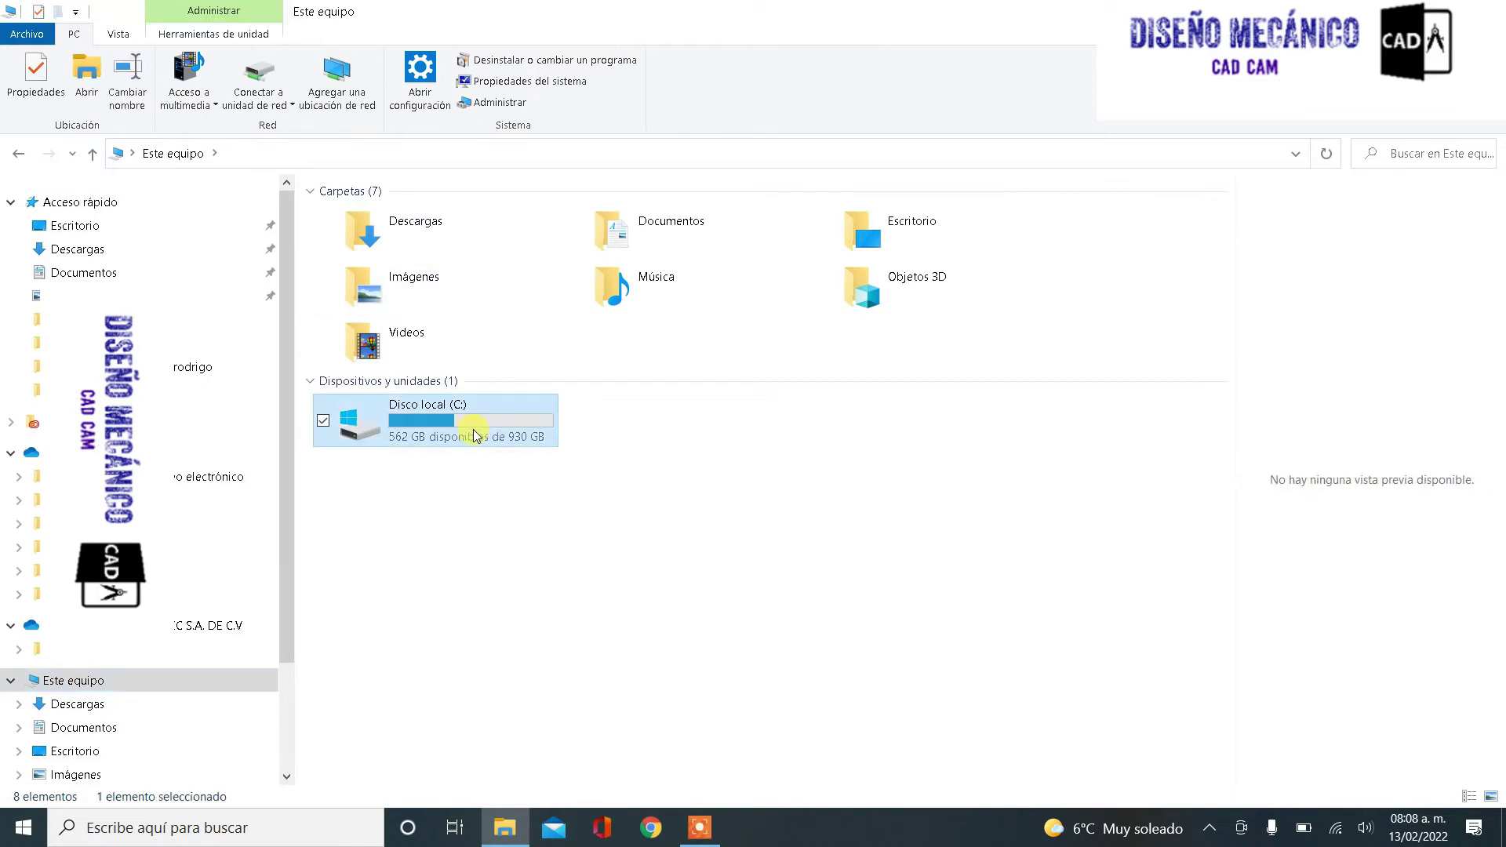
double_click(474, 436)
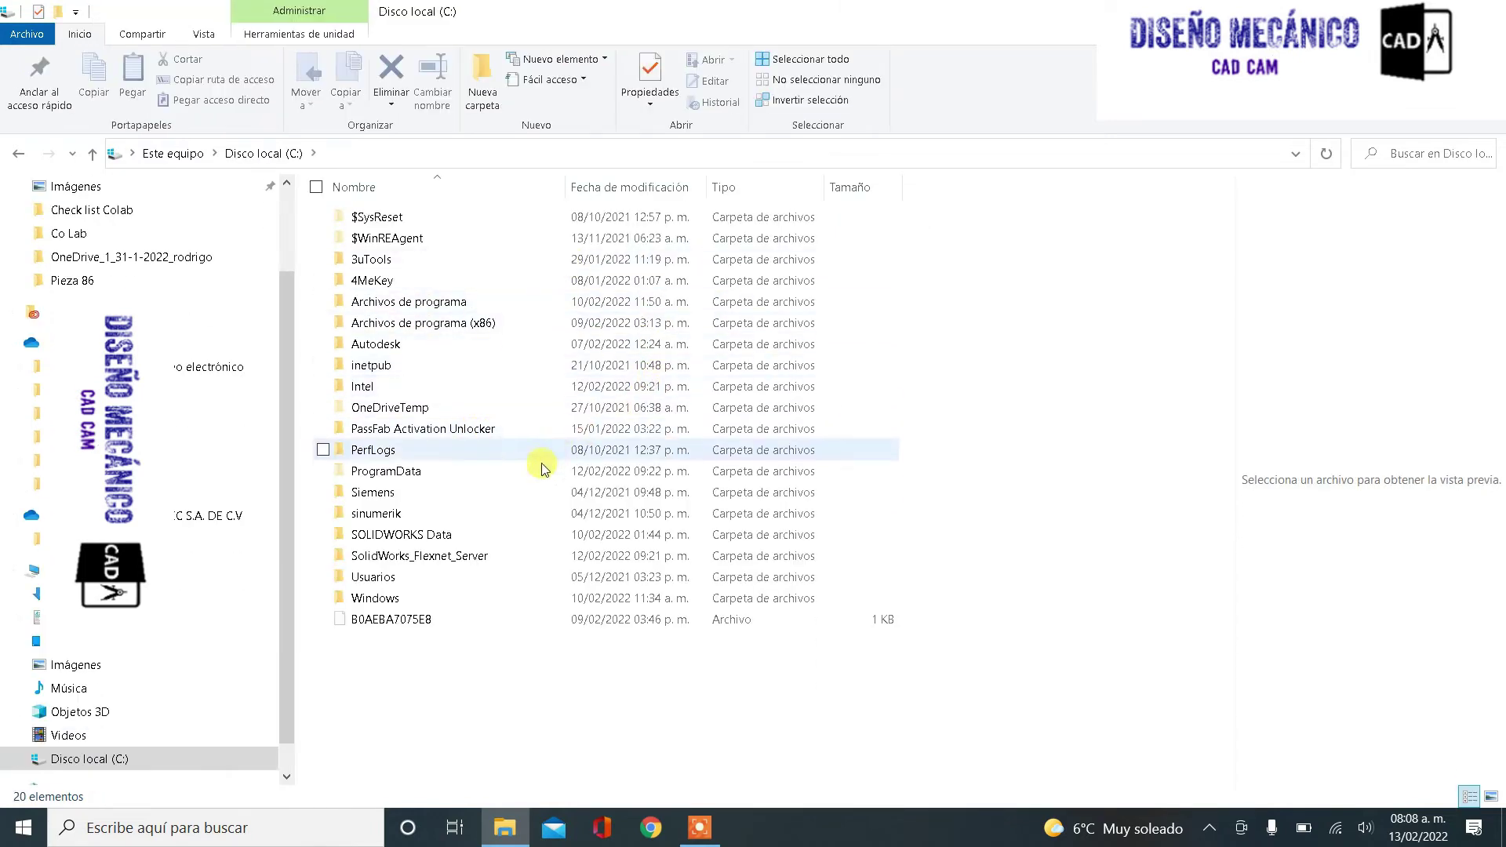
double_click(464, 560)
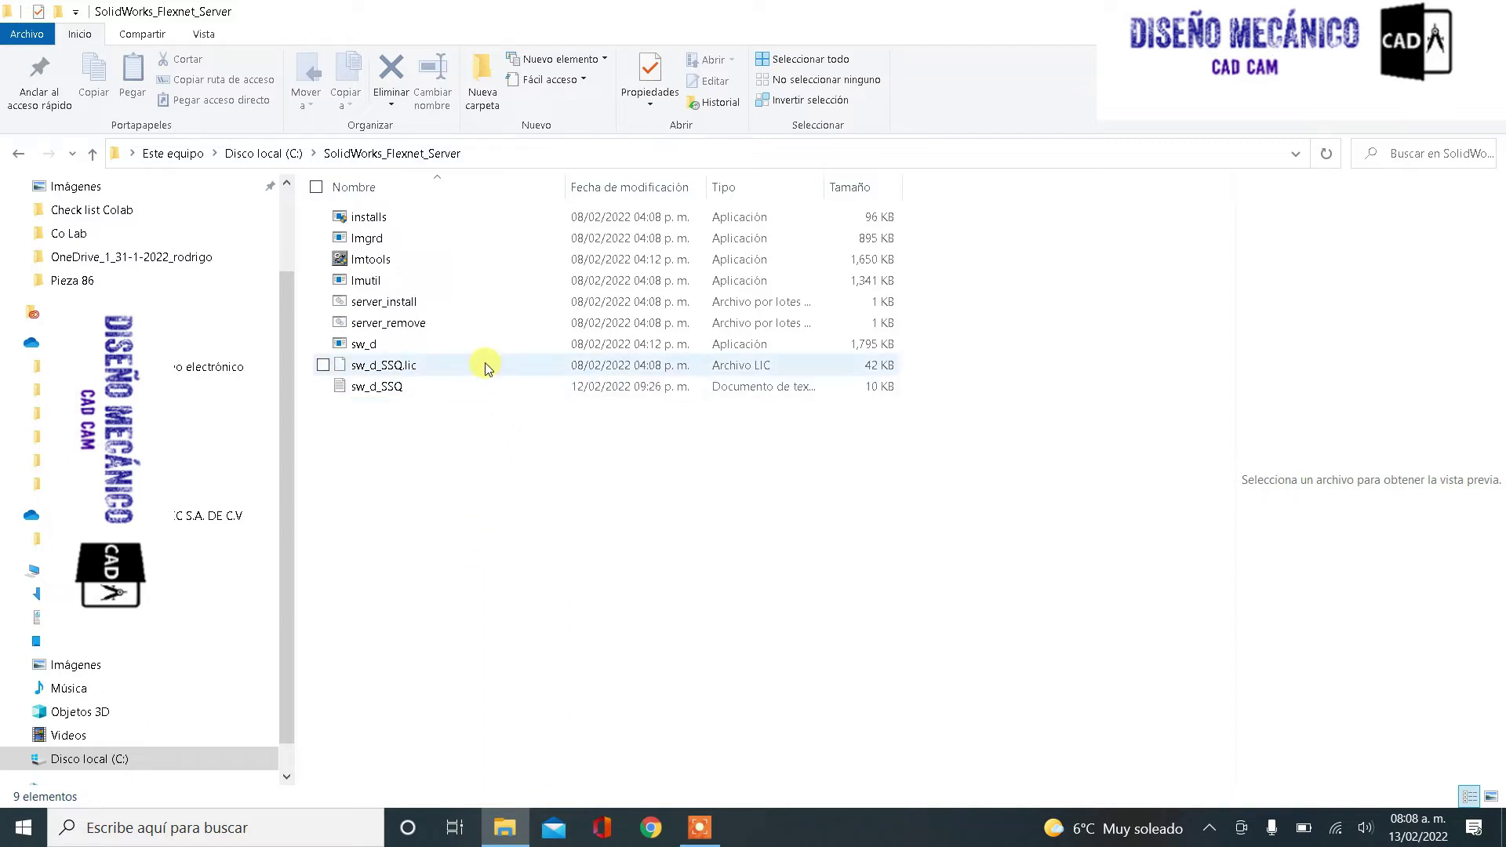
- Run server_remove as administrator to delete the SolidWorks Flexnet Server service
left_click(408, 328)
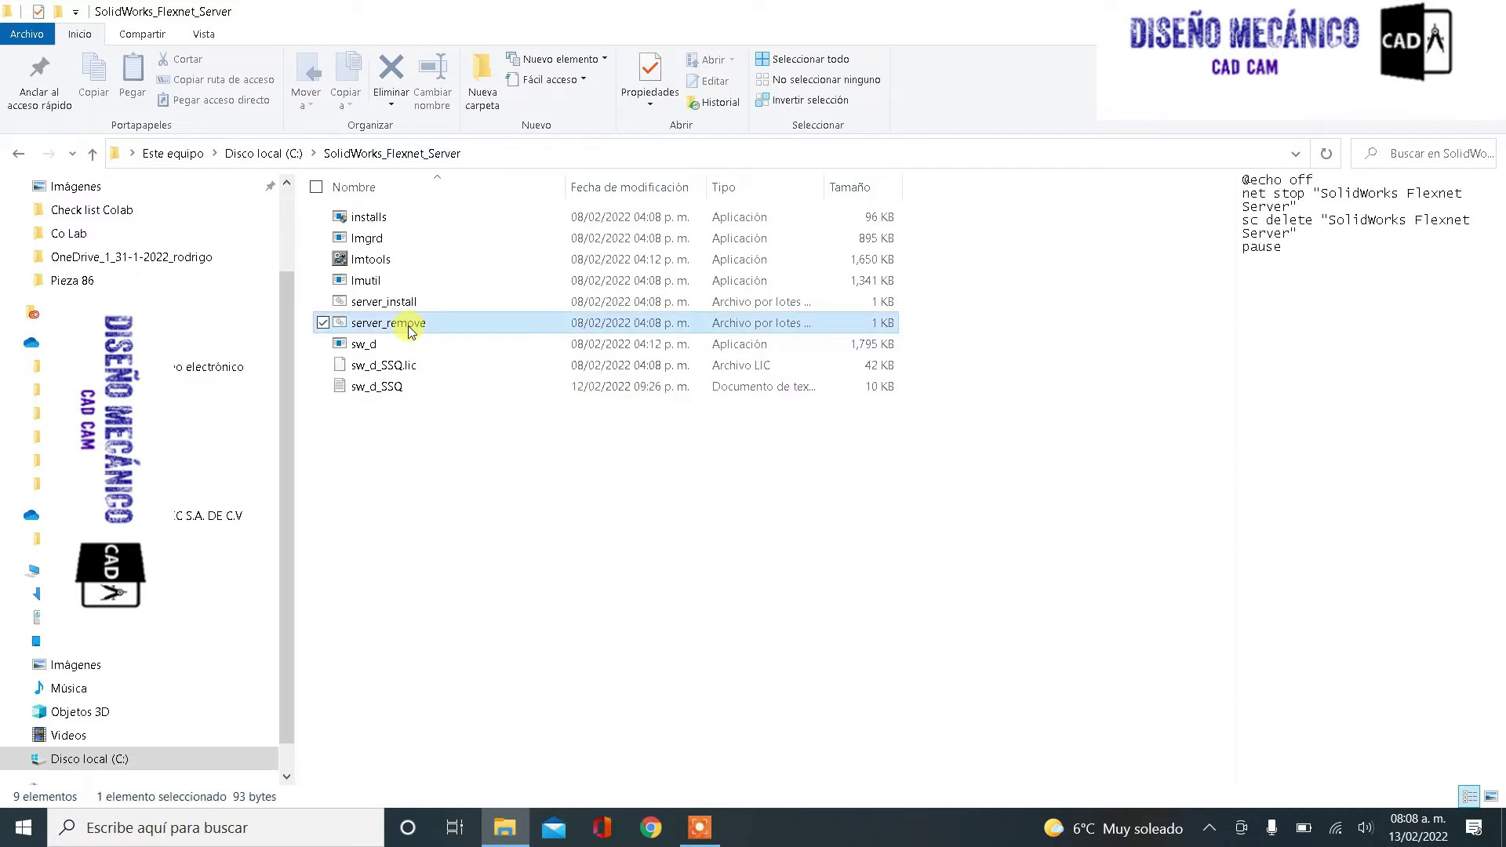
right_click(408, 328)
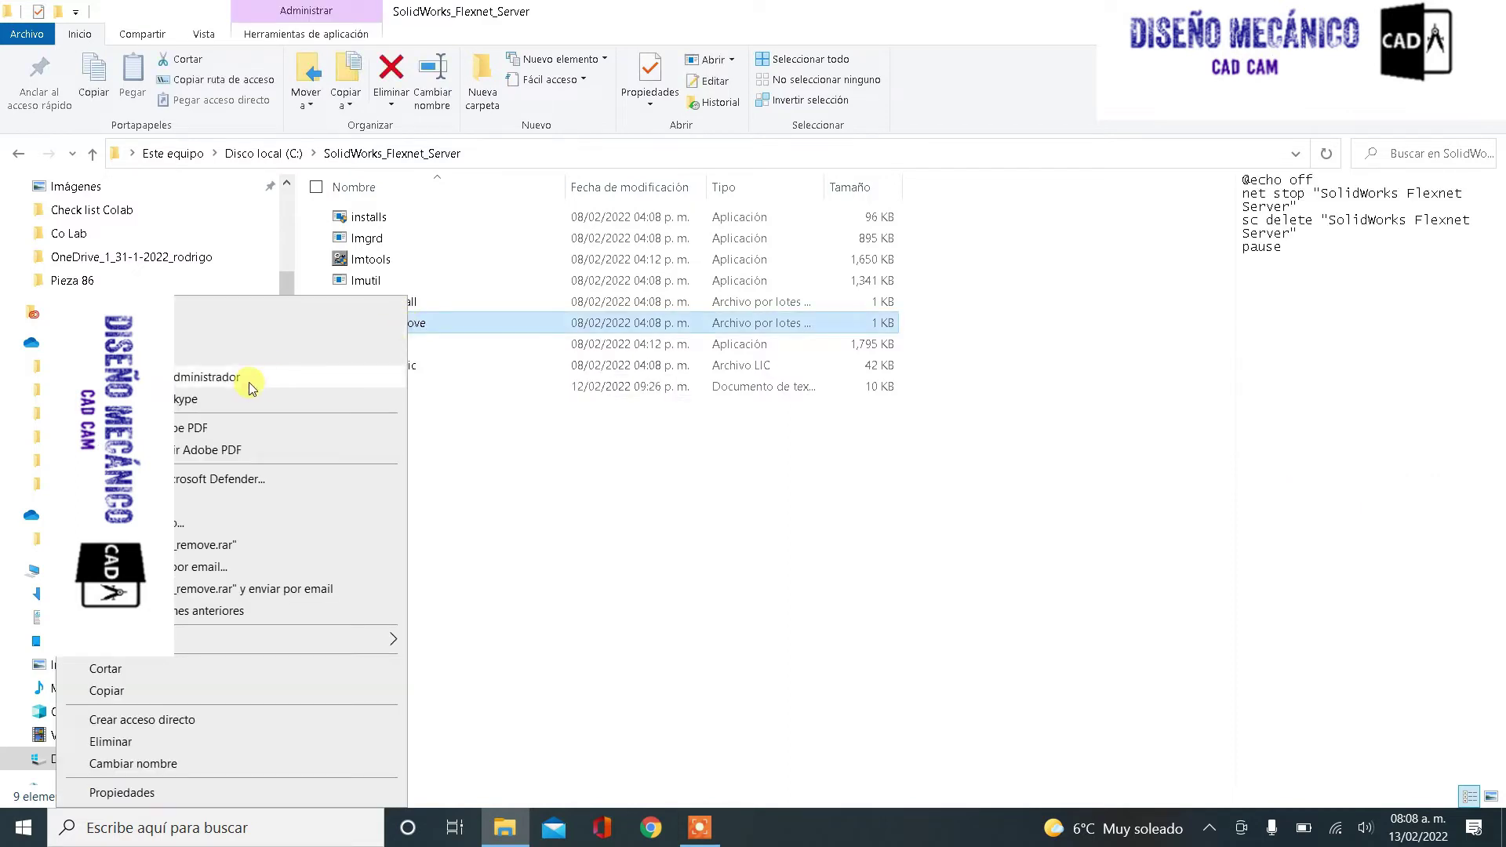
left_click(250, 383)
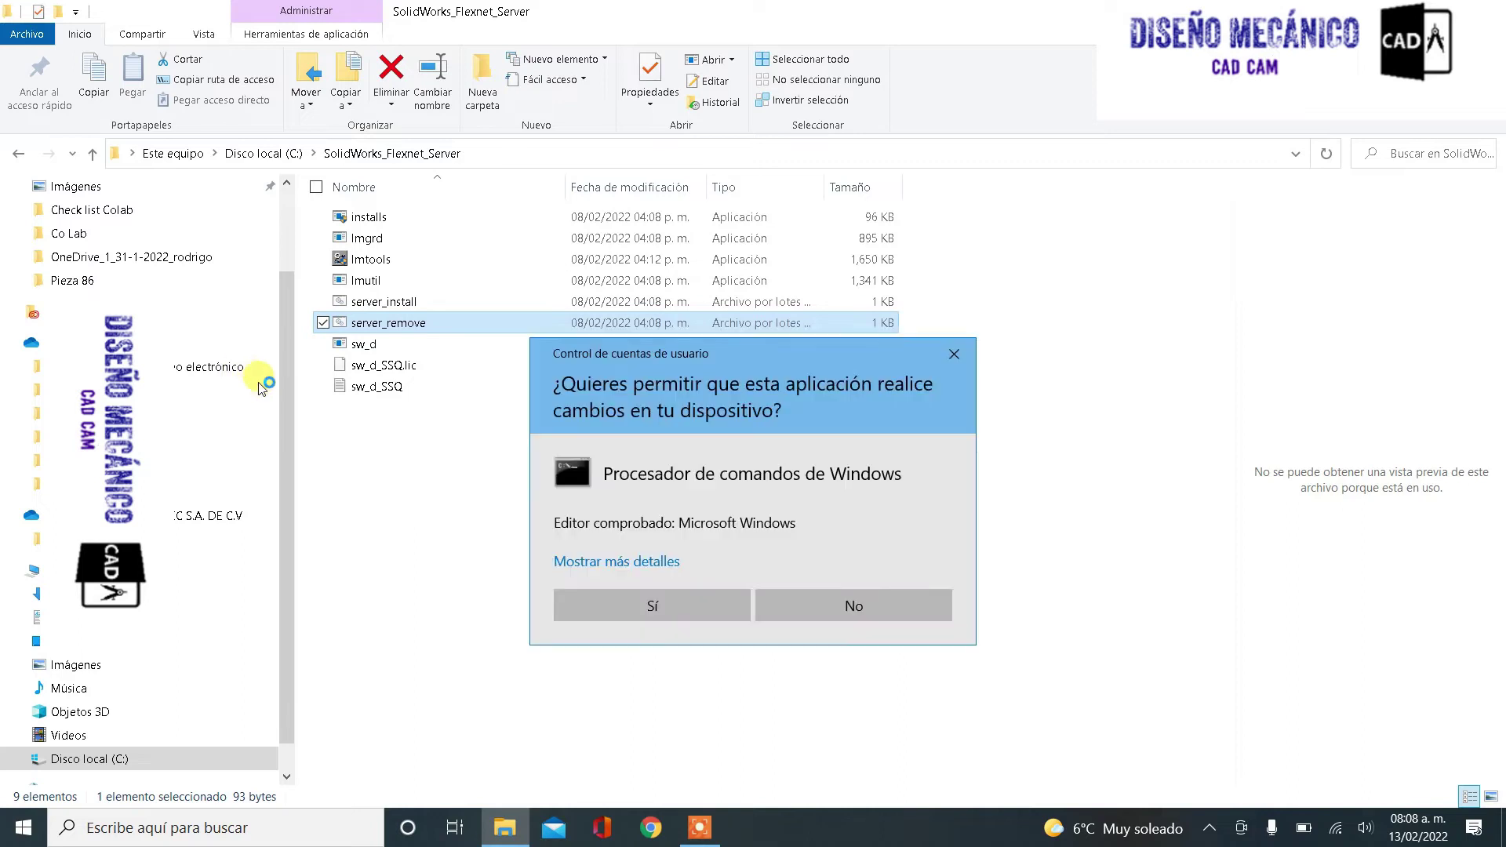
left_click(670, 613)
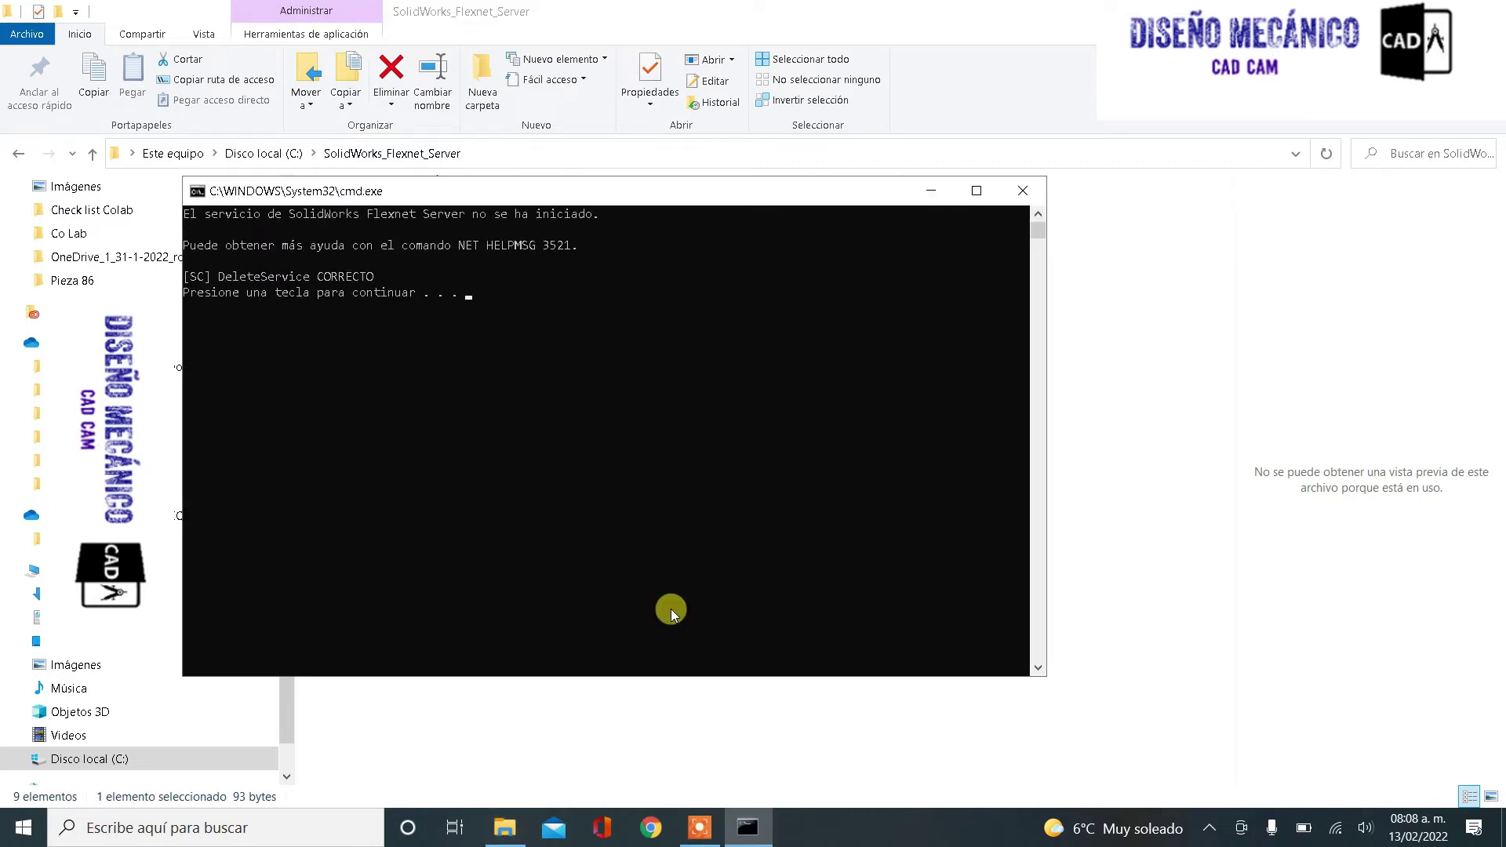
key("Return")
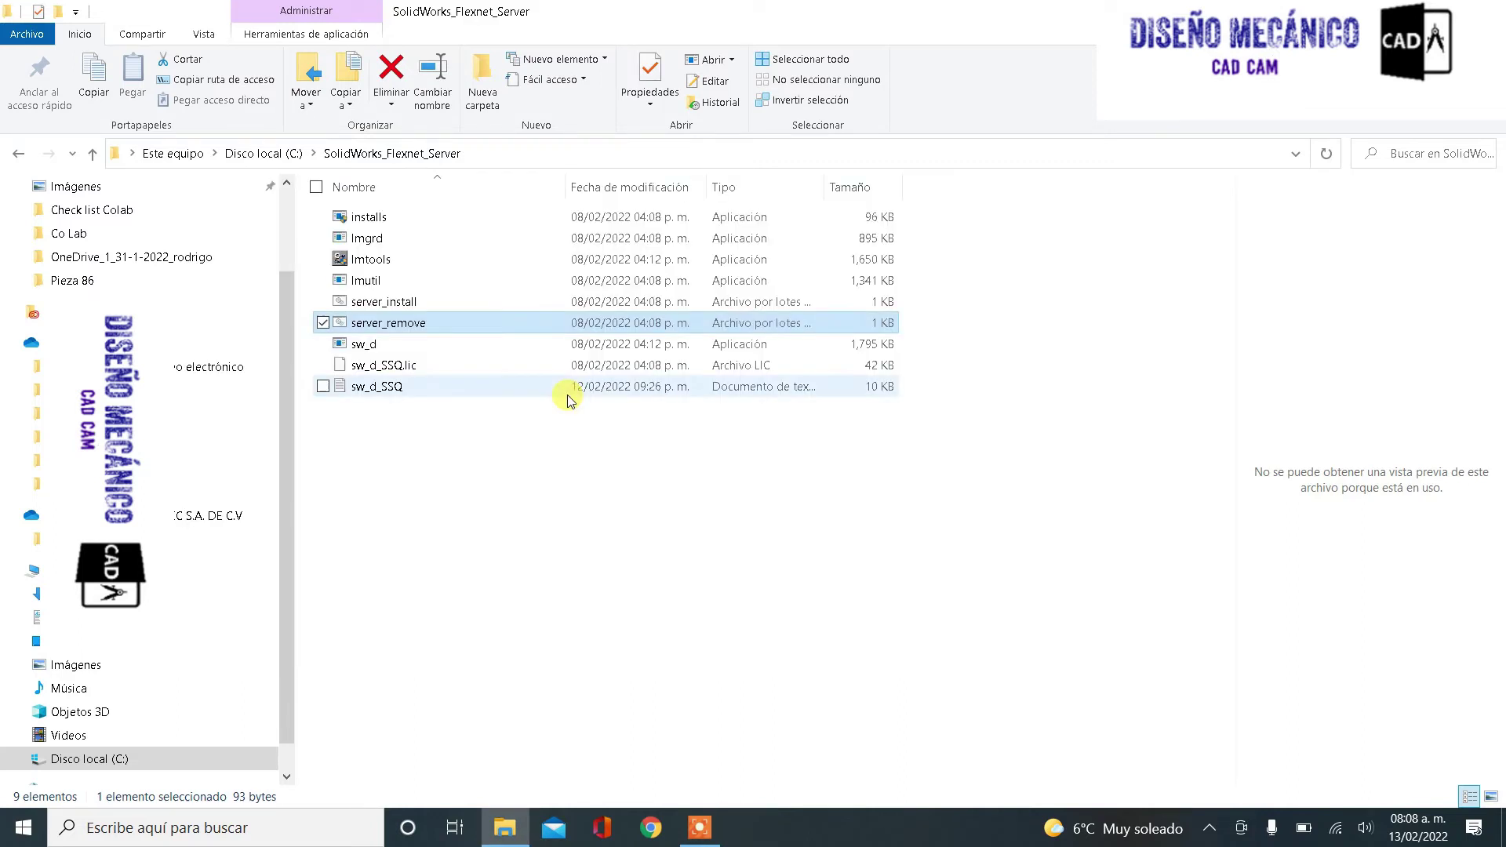
left_click(716, 622)
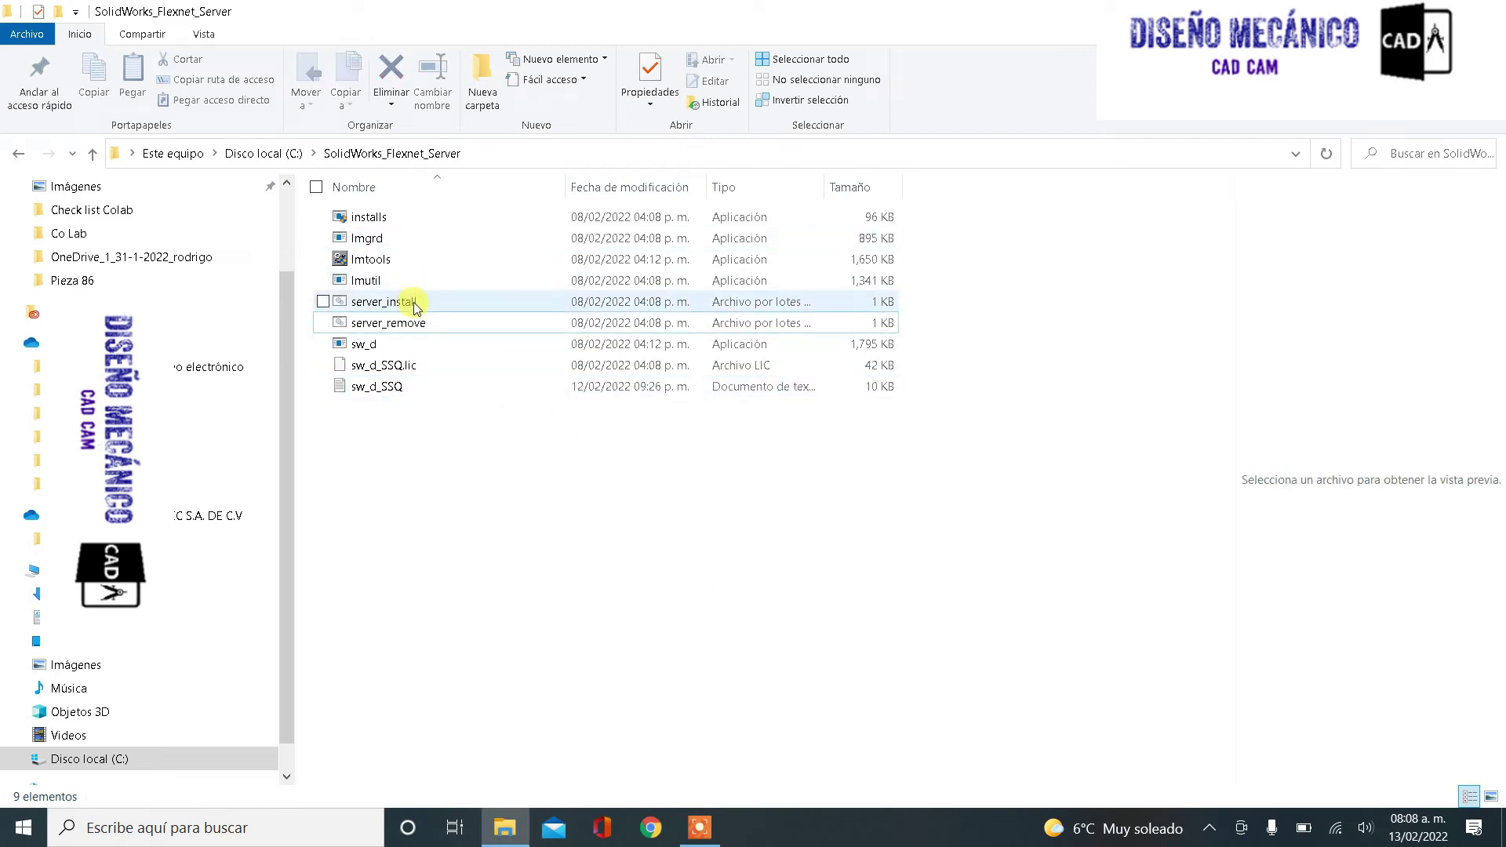
- Run server_install as administrator to reinstall and start the SolidWorks Flexnet Server service
left_click(413, 303)
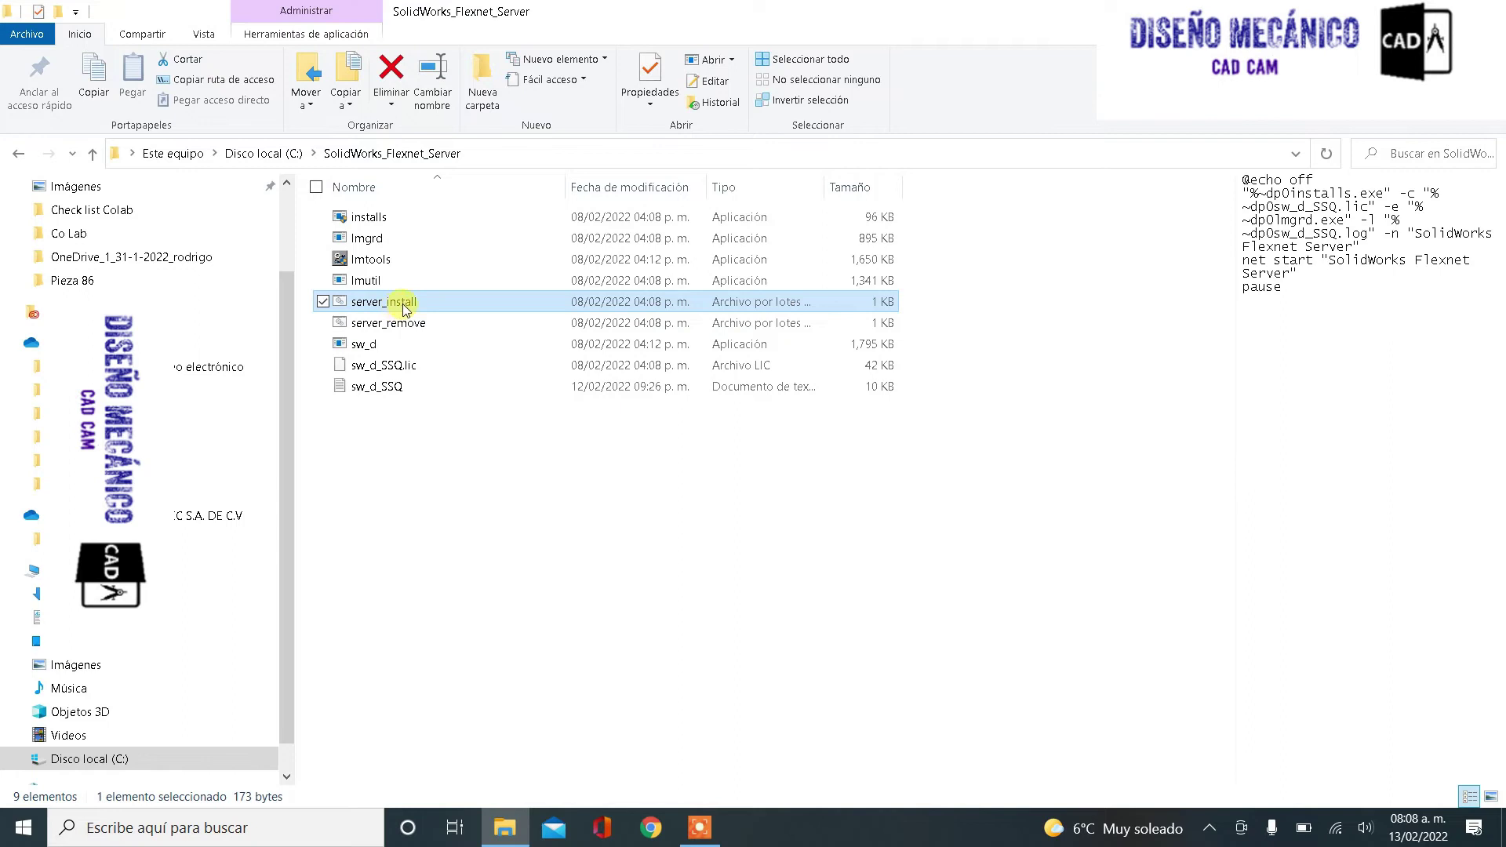
right_click(402, 304)
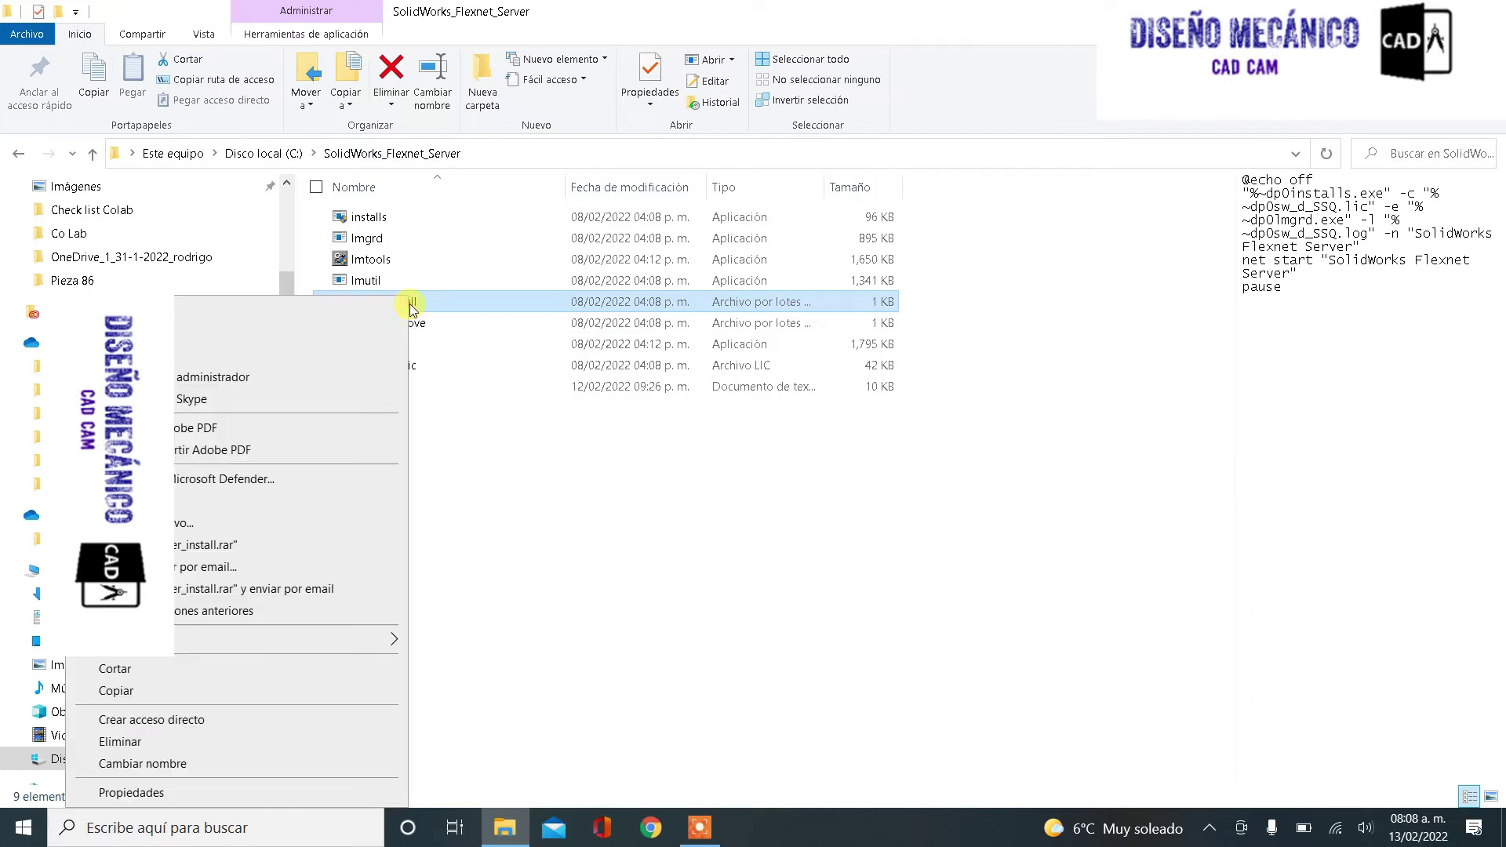
left_click(236, 376)
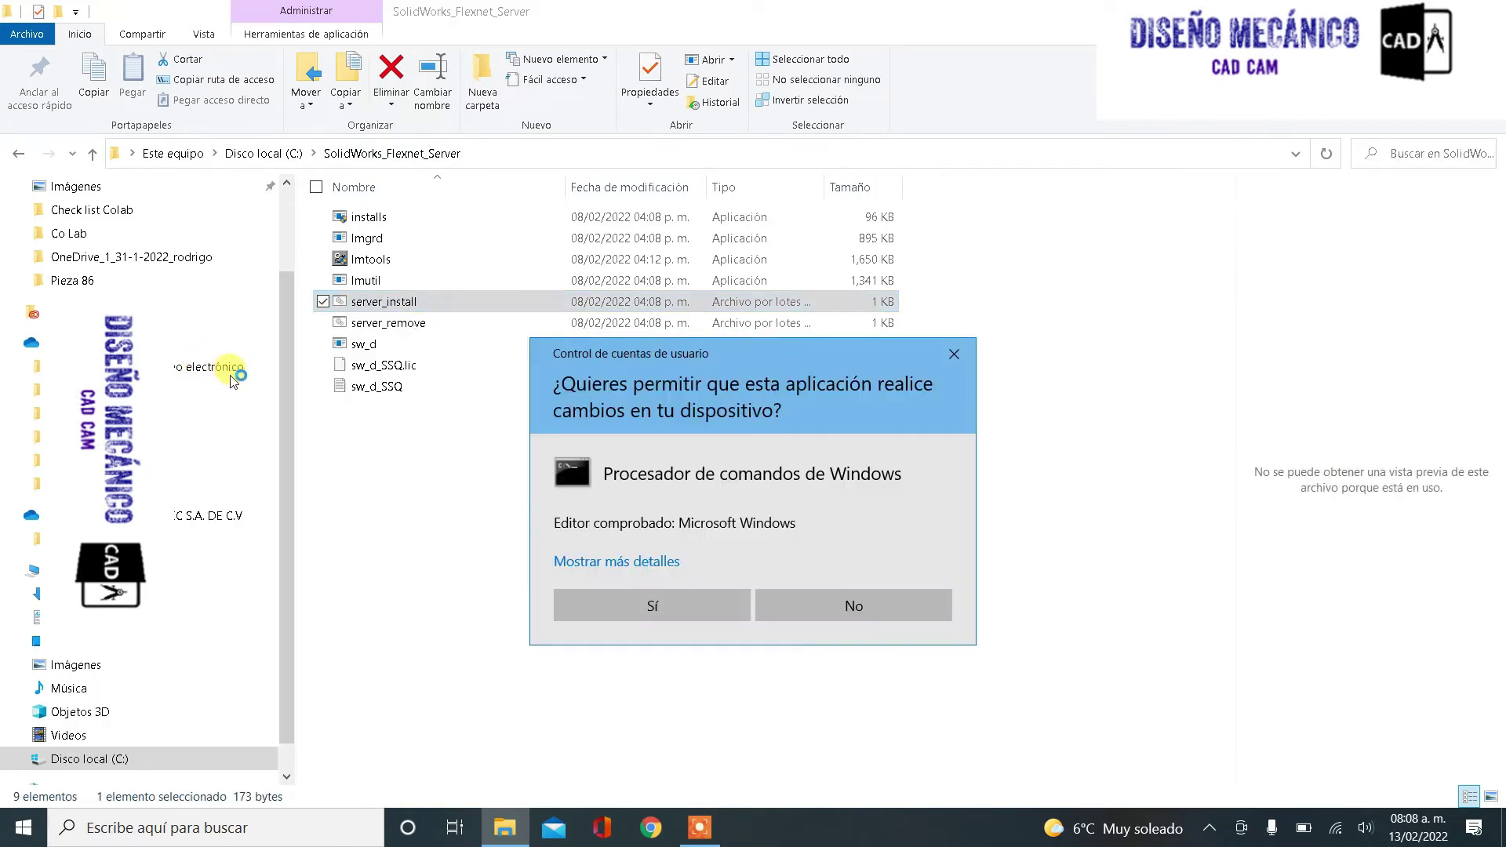
left_click(667, 604)
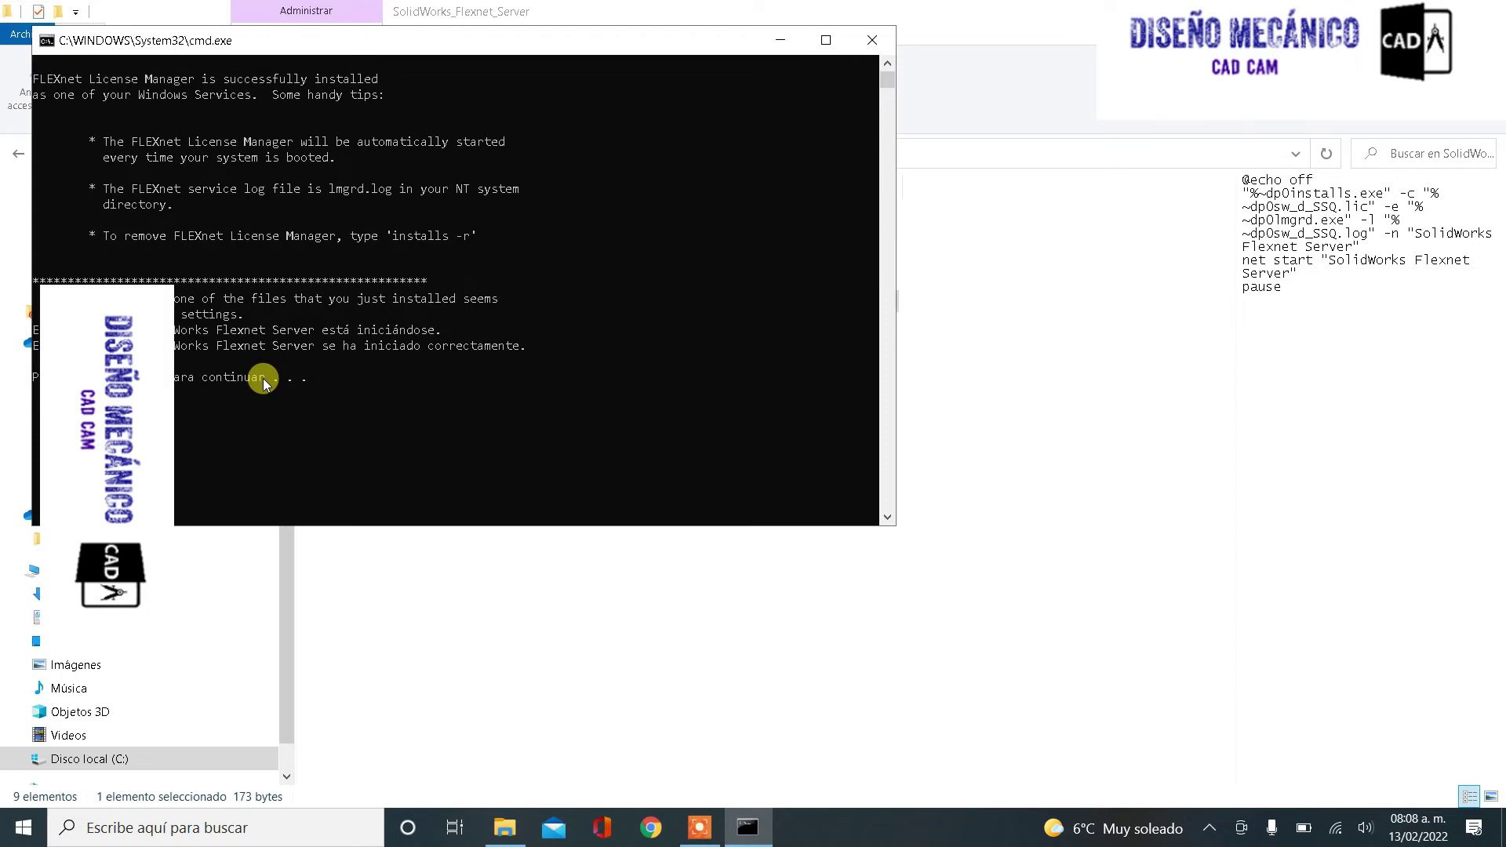
key("Return")
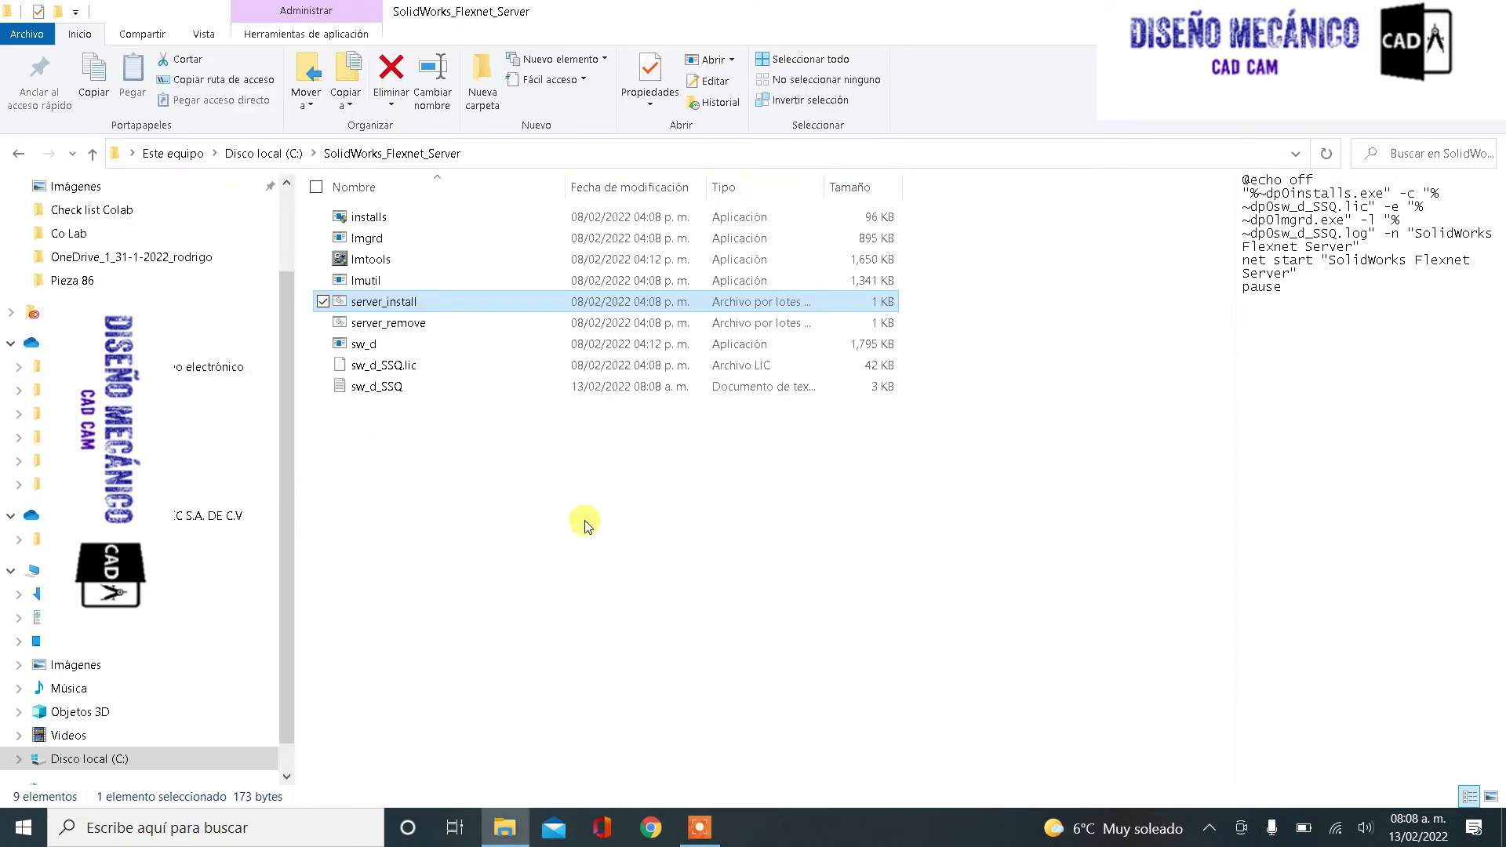
left_click(586, 521)
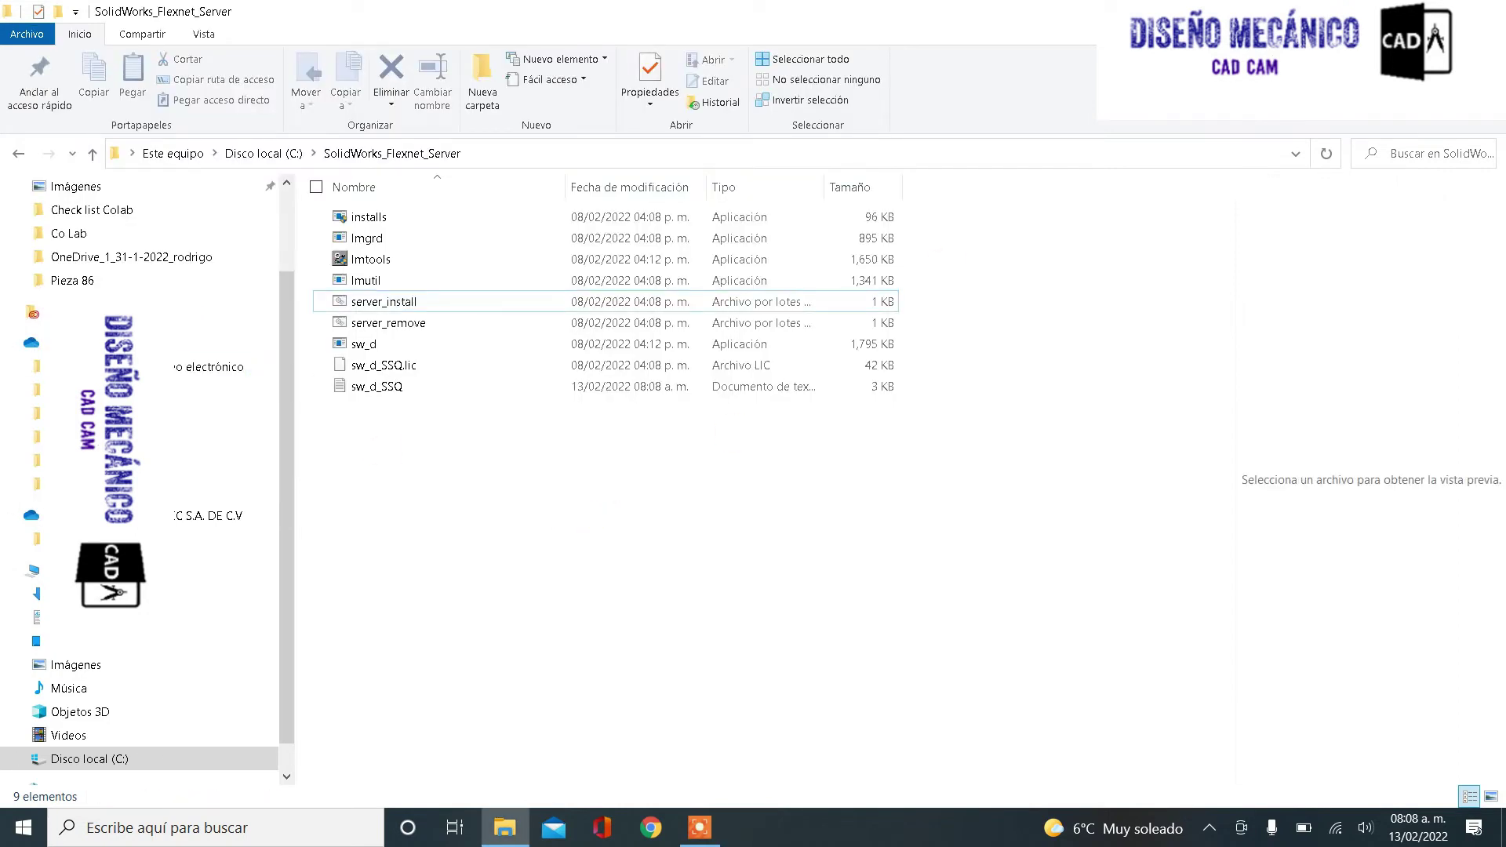
left_click(1416, 11)
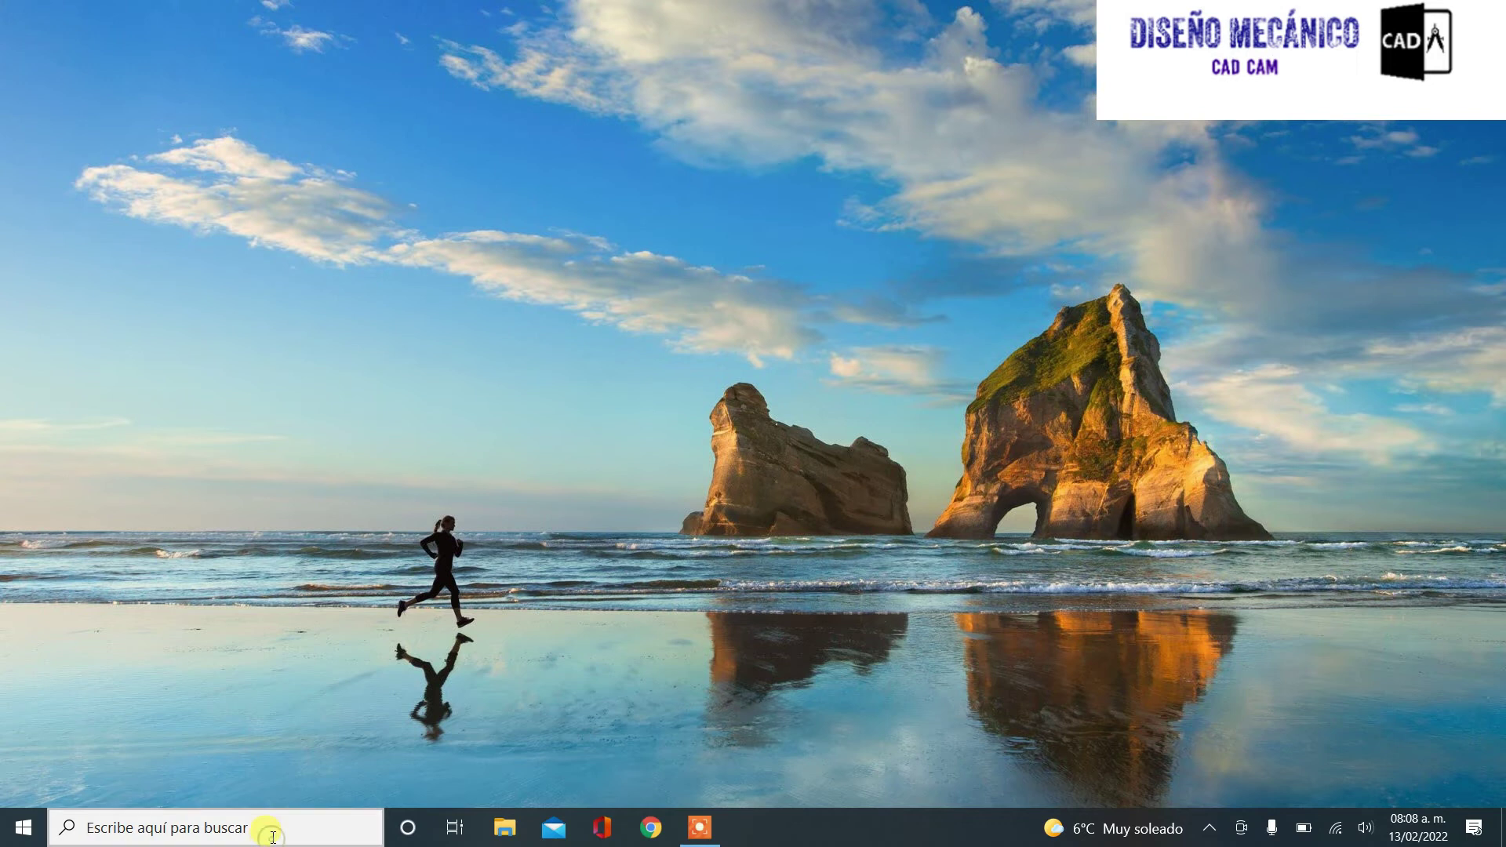
- Relaunch SOLIDWORKS 2022 via Windows search and let it load without the license error
left_click(272, 836)
type("s")
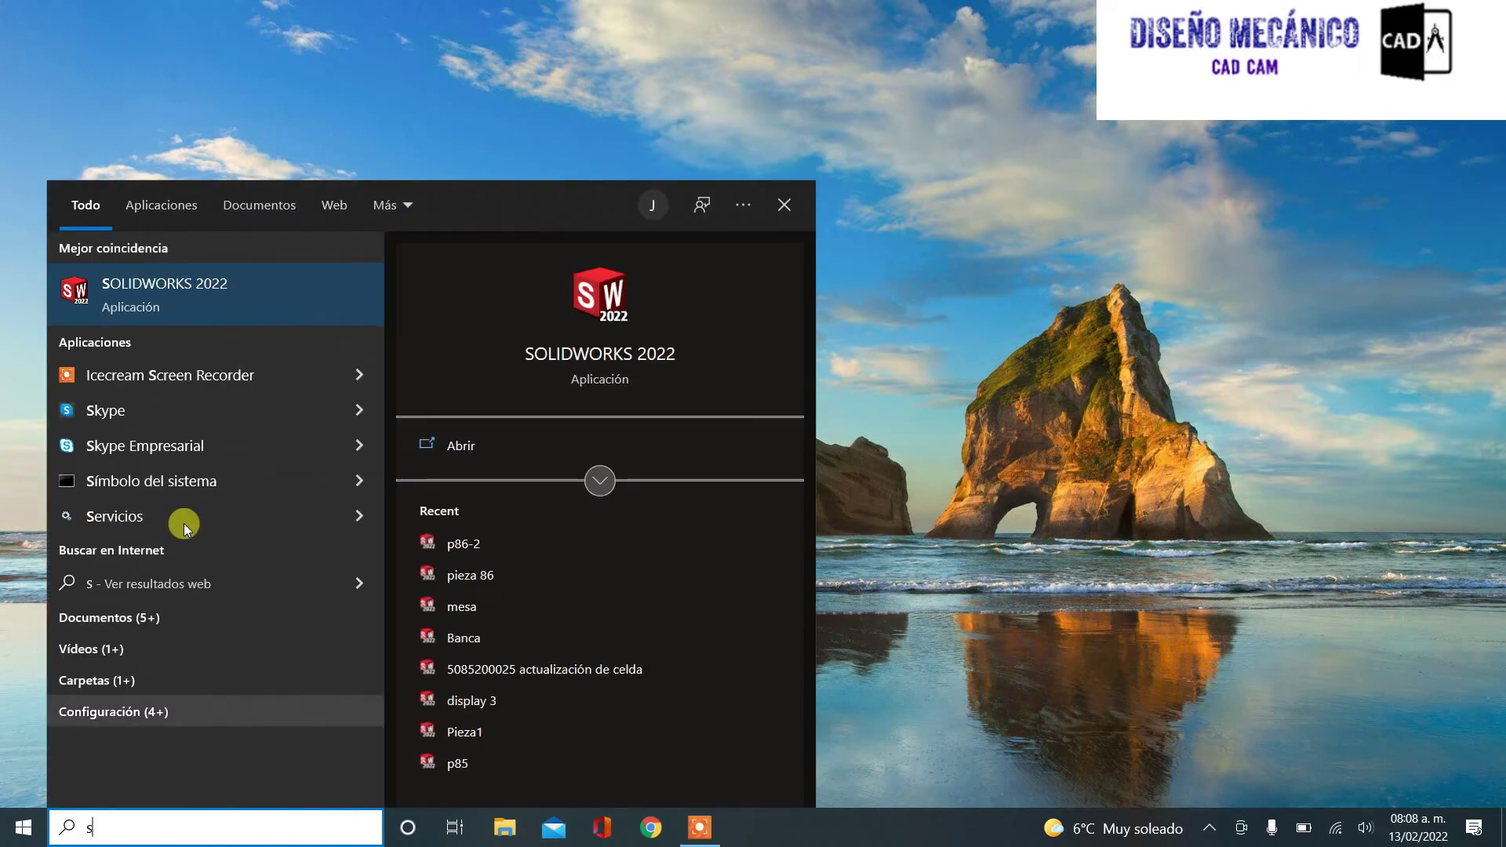
left_click(210, 295)
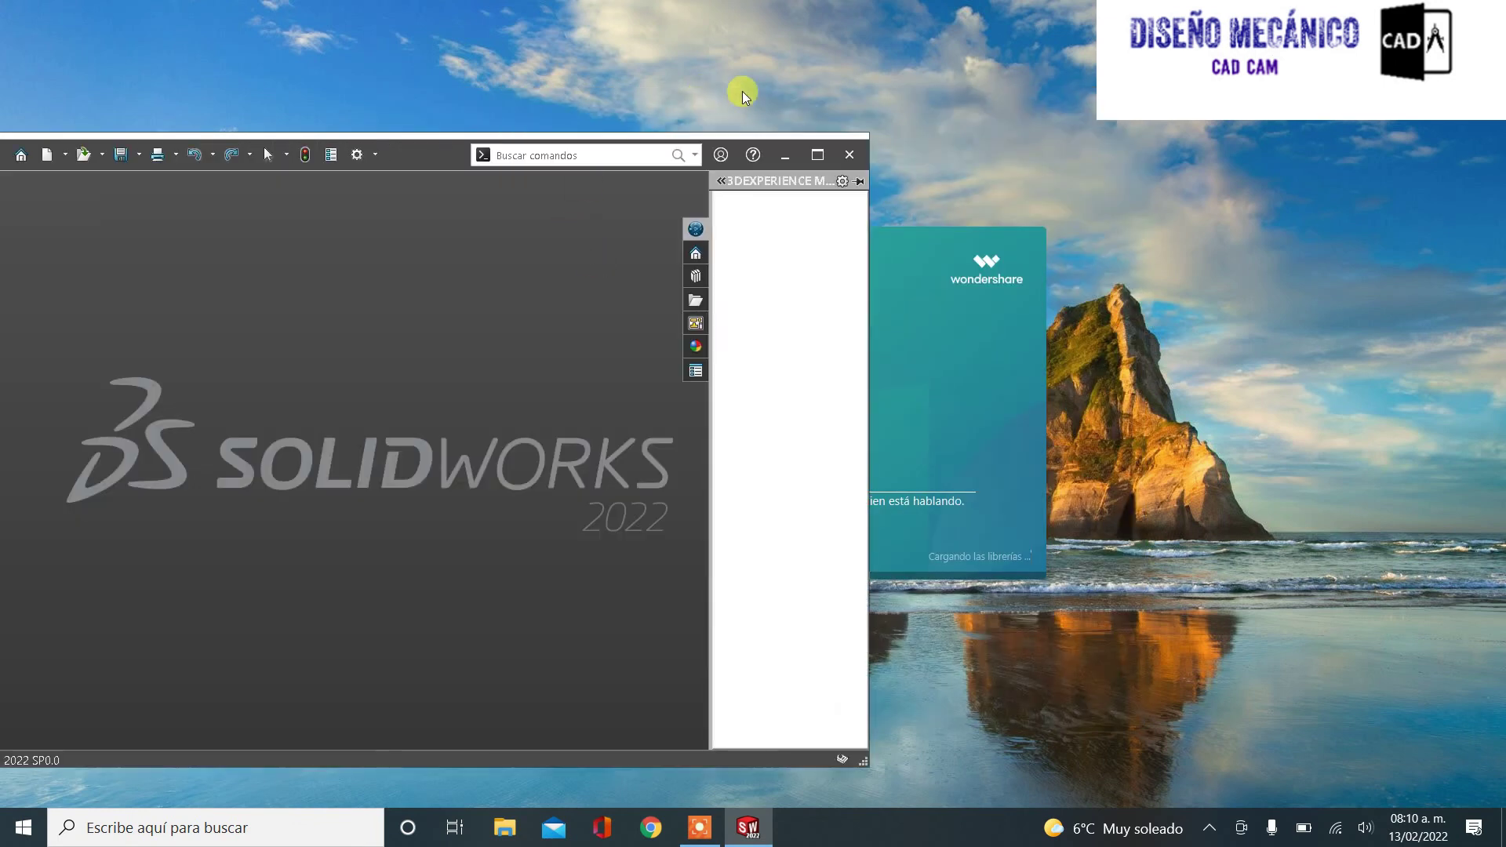
- Maximize the SOLIDWORKS 2022 main window to full screen
left_click(818, 156)
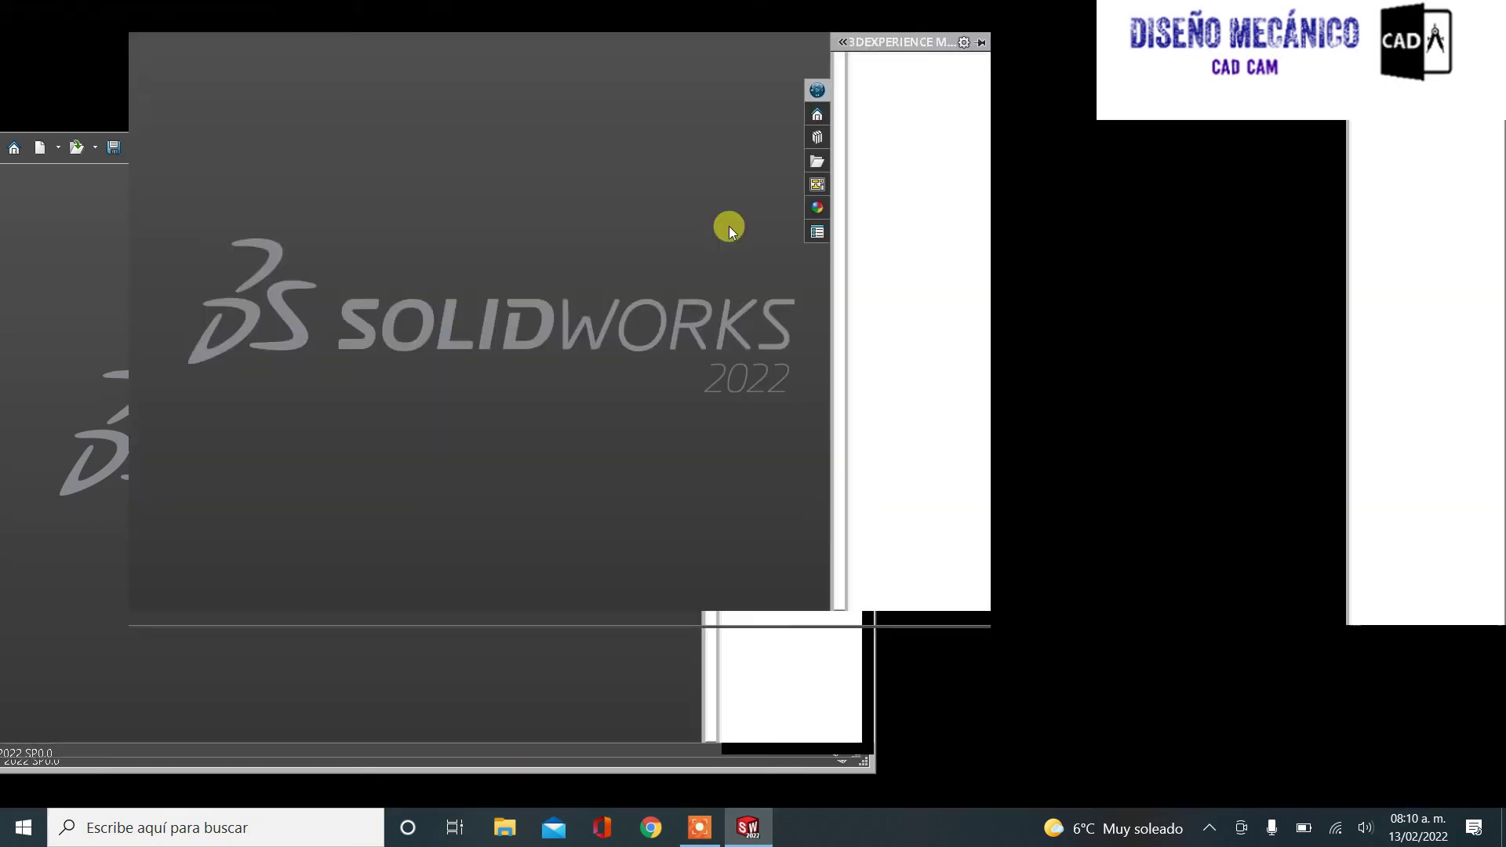